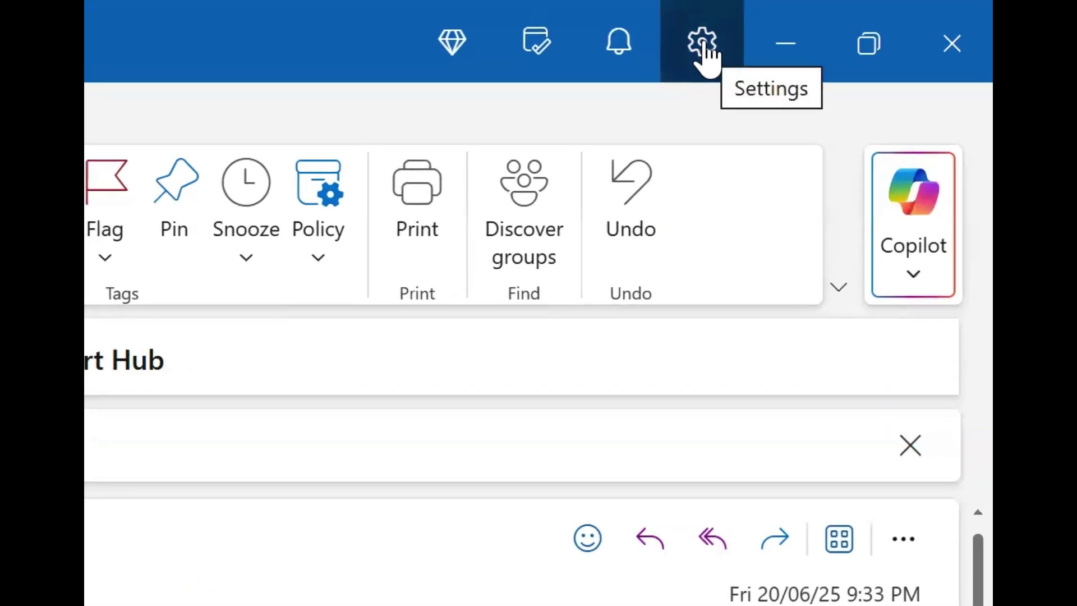
Open Settings to the Calendar's Work hours and location page
{"action": "left_click", "coordinate": [704, 48]}
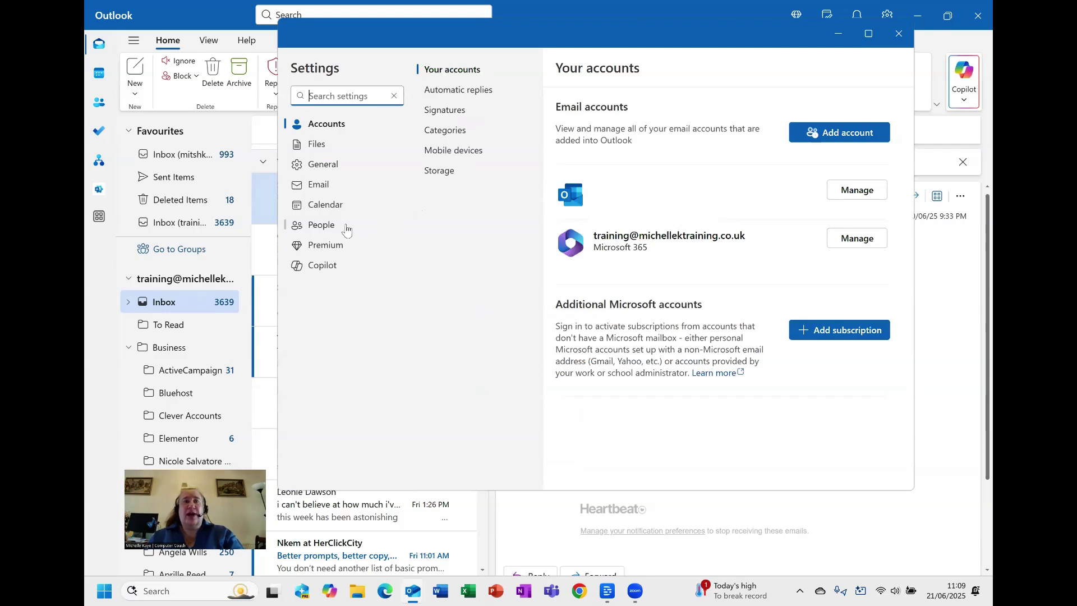
{"action": "left_click", "coordinate": [326, 208]}
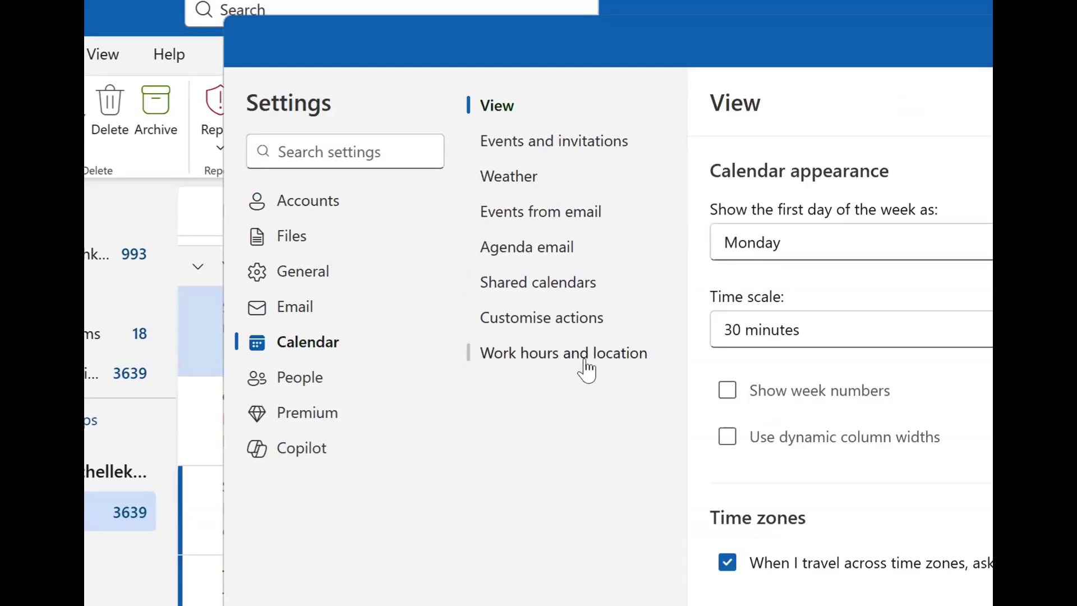
{"action": "left_click", "coordinate": [563, 357]}
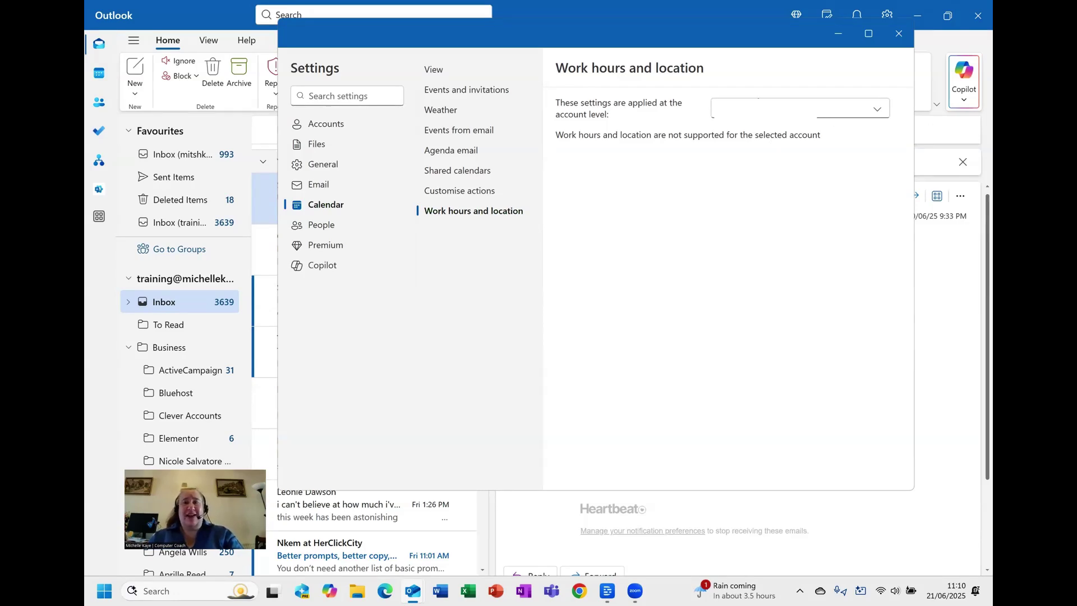
Switch to the second (training) account and set Monday and Tuesday start times to 8:30 AM
{"action": "left_click", "coordinate": [868, 115]}
{"action": "left_click", "coordinate": [819, 143]}
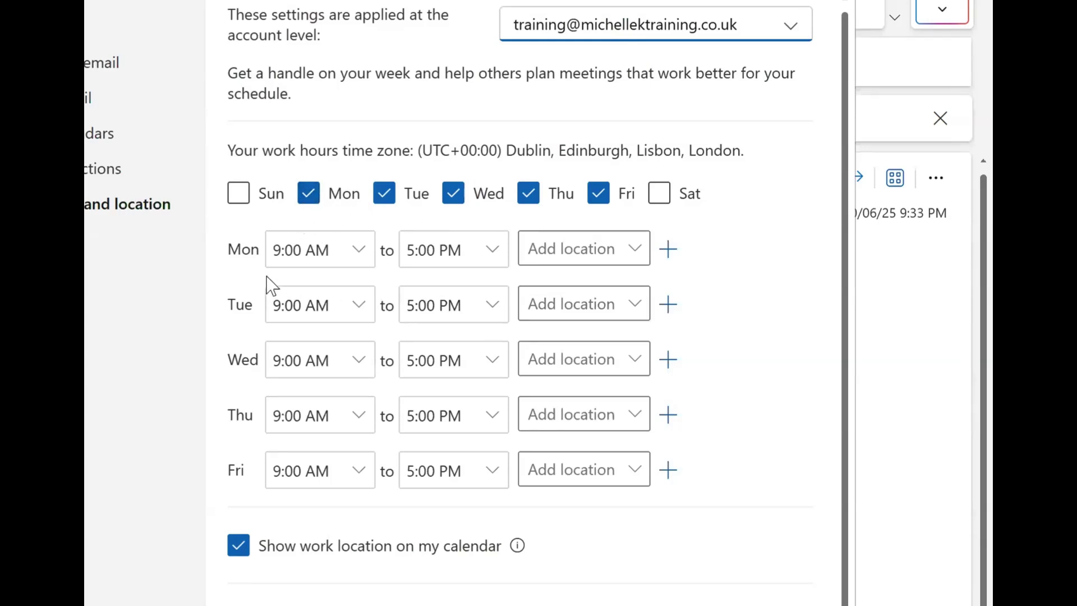
{"action": "left_click", "coordinate": [368, 264]}
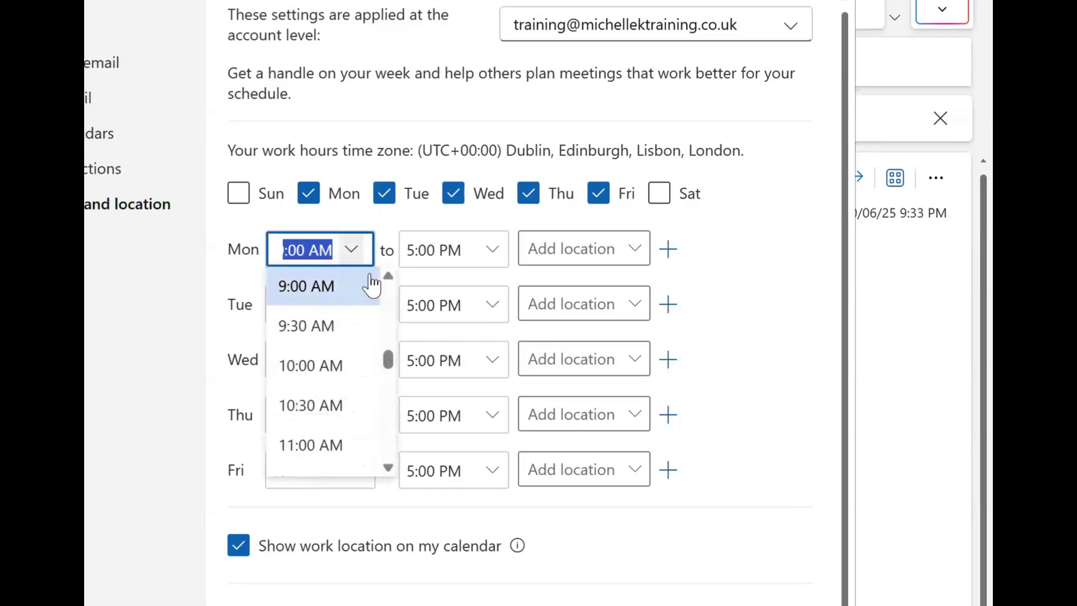
{"action": "left_click", "coordinate": [388, 275]}
{"action": "left_click", "coordinate": [359, 295]}
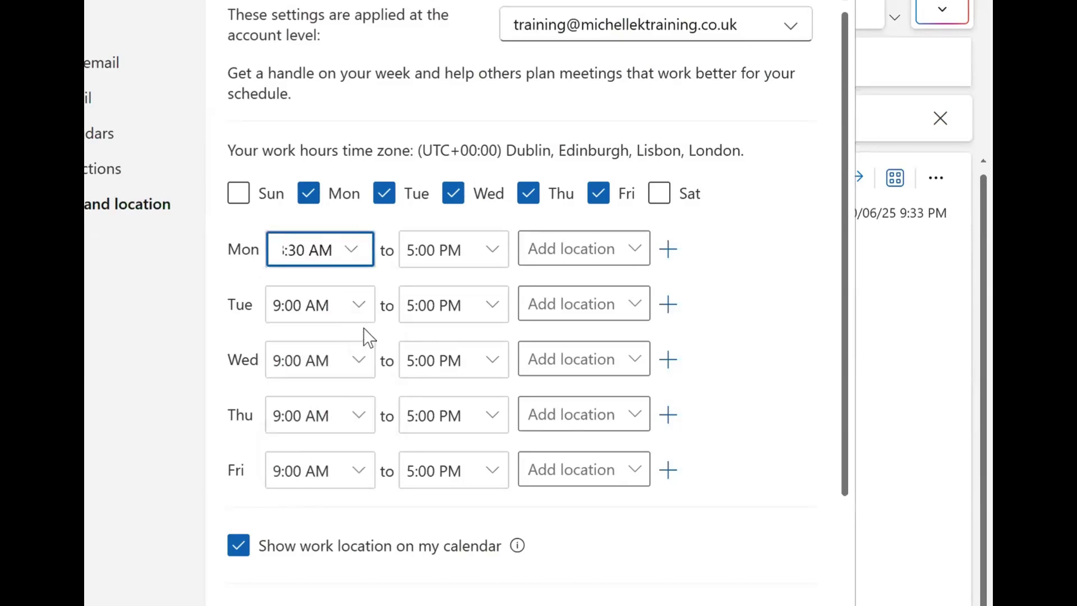
{"action": "left_click", "coordinate": [356, 305]}
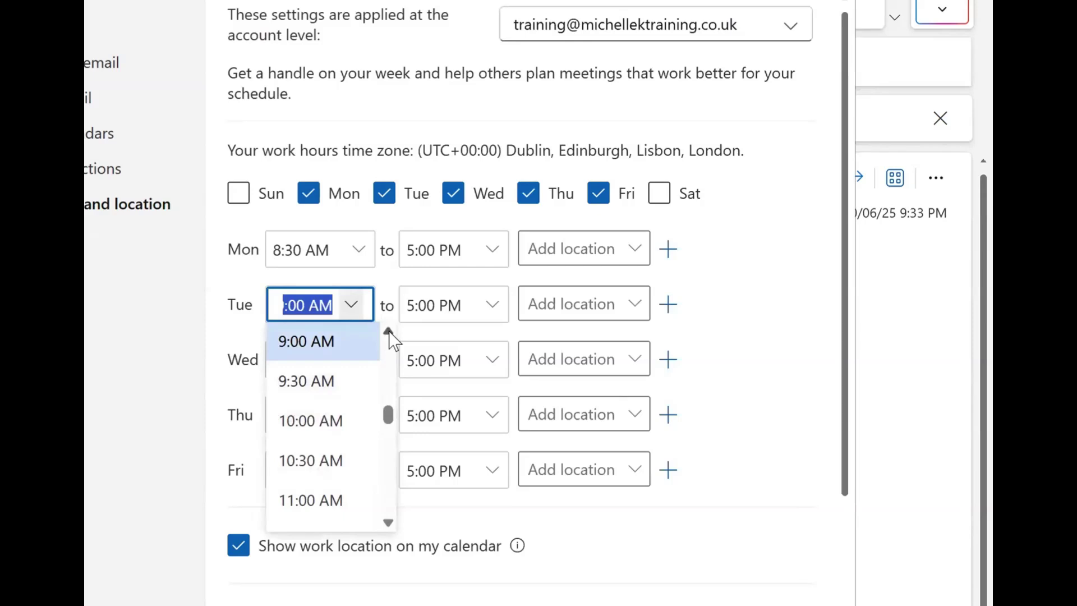
{"action": "left_click", "coordinate": [388, 331]}
{"action": "left_click", "coordinate": [359, 355]}
Set Wednesday, Thursday and Friday start times to 8:30 AM
{"action": "left_click", "coordinate": [362, 363]}
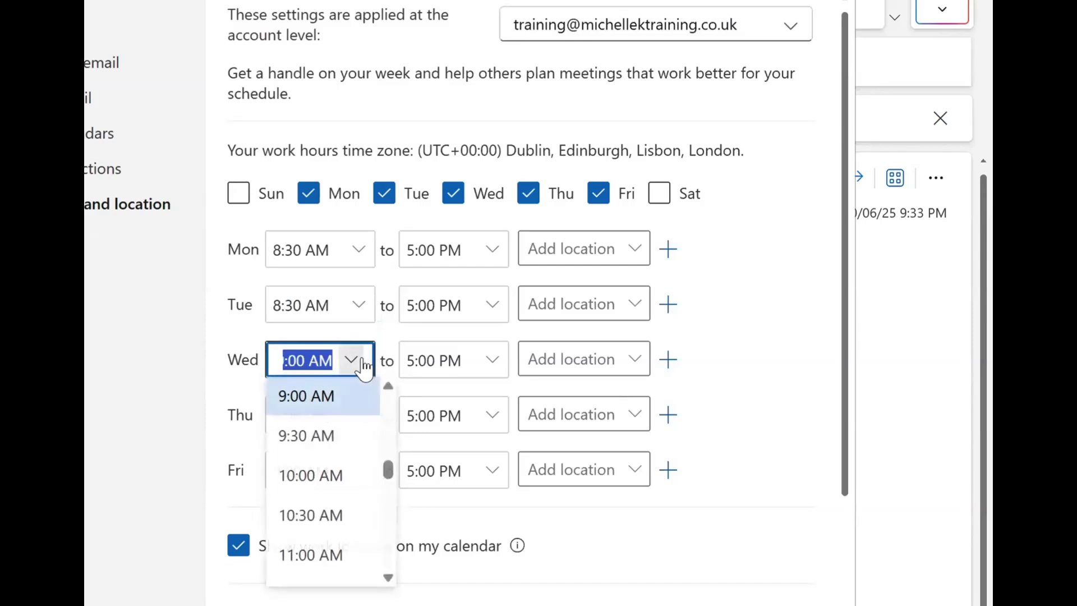
{"action": "left_click", "coordinate": [388, 387]}
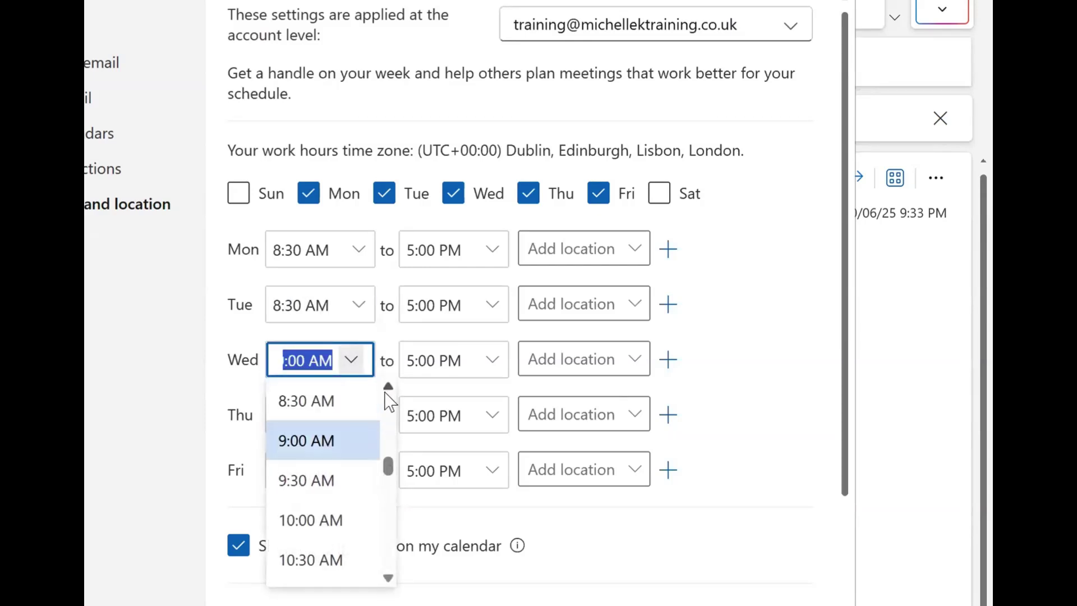
{"action": "left_click", "coordinate": [348, 405]}
{"action": "left_click", "coordinate": [388, 439]}
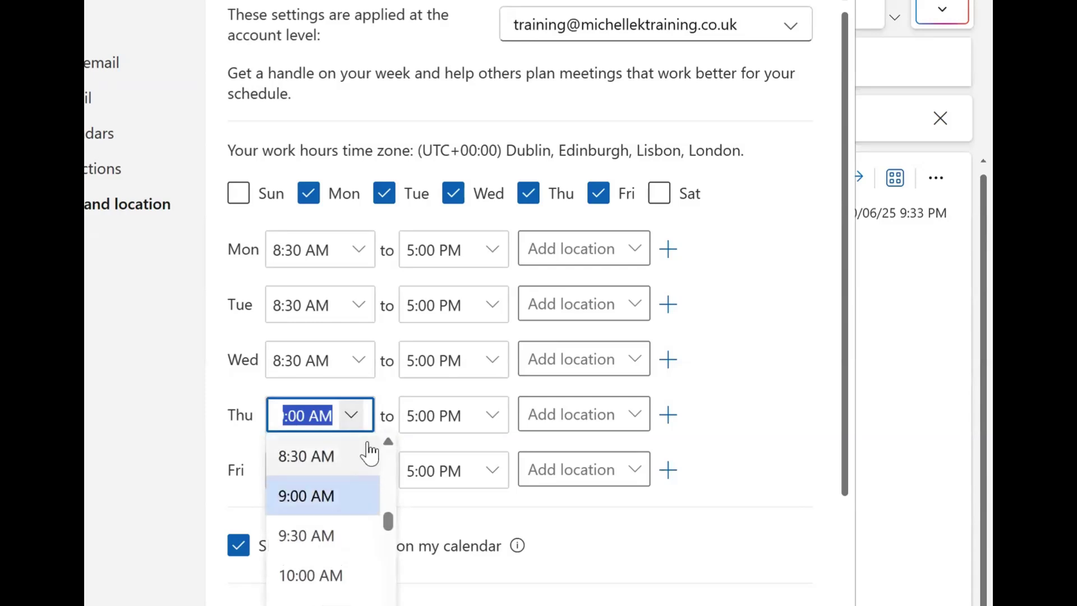
{"action": "left_click", "coordinate": [333, 455]}
{"action": "left_click", "coordinate": [351, 483]}
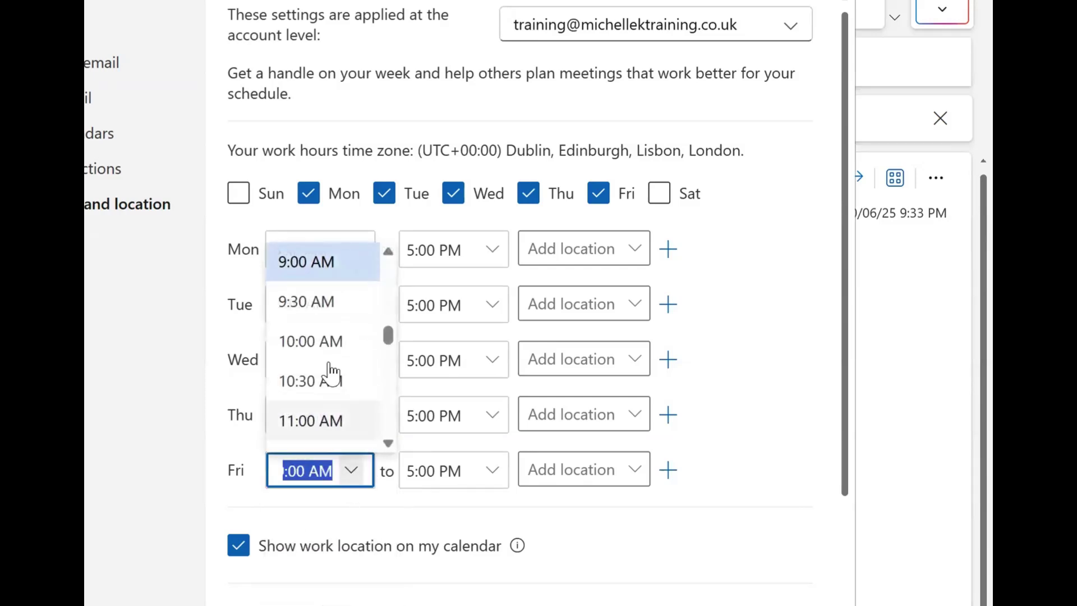
{"action": "left_click", "coordinate": [388, 251]}
{"action": "left_click", "coordinate": [355, 269]}
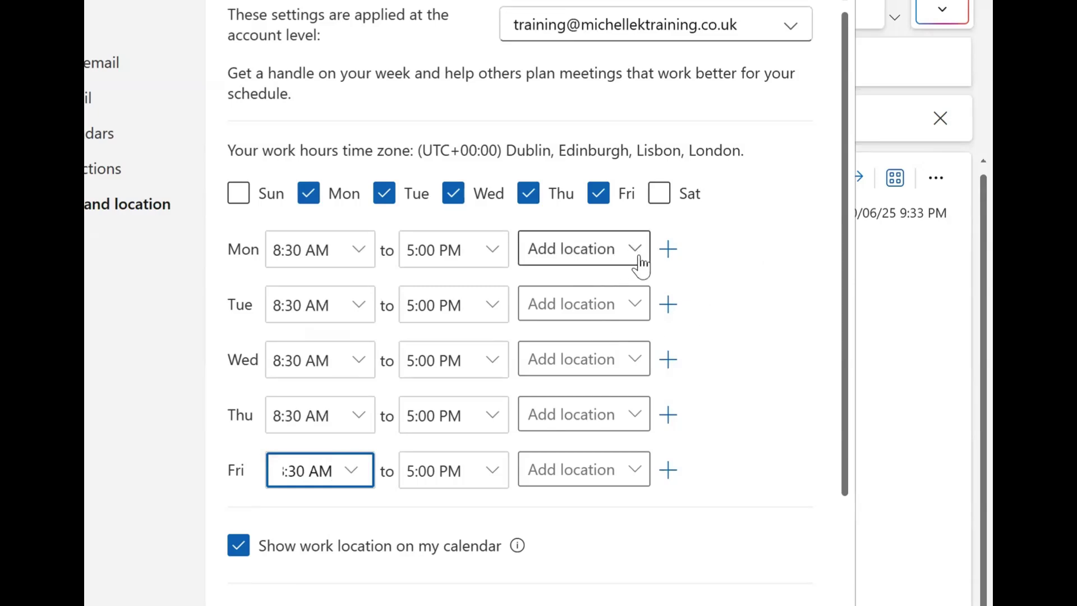
{"action": "left_click", "coordinate": [721, 269]}
Choose Remote in the location dropdowns for Monday, Tuesday, Wednesday and Friday, and Office for Thursday
{"action": "left_click", "coordinate": [621, 253]}
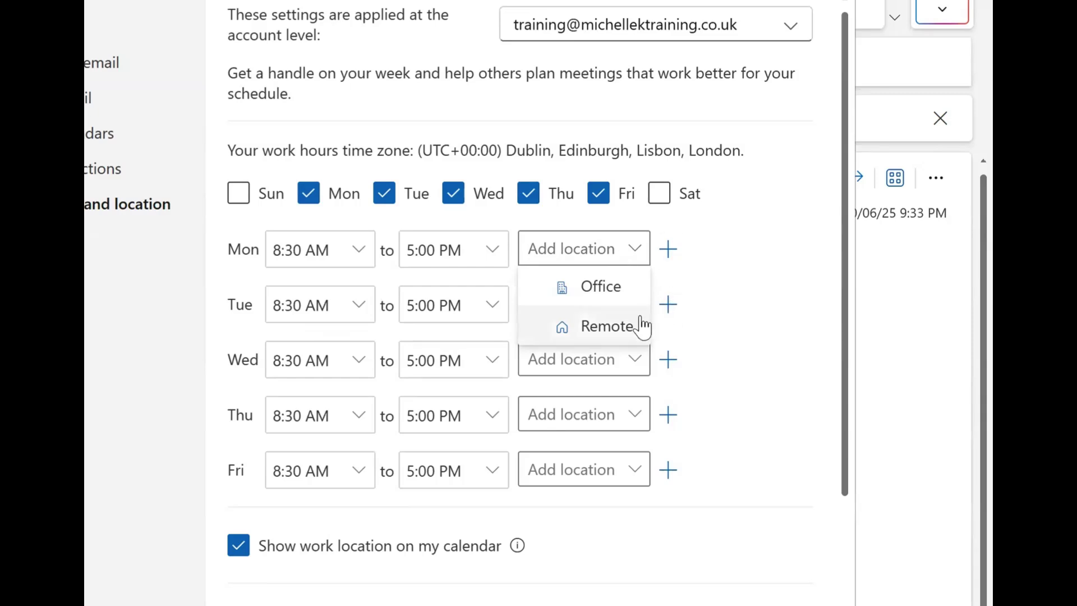
{"action": "left_click", "coordinate": [629, 331]}
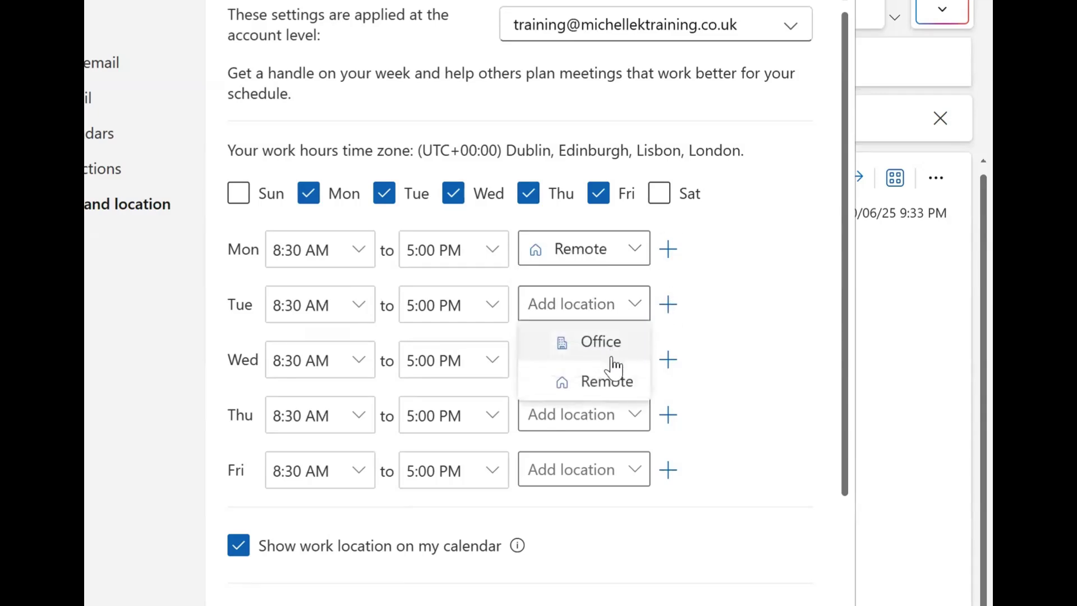
{"action": "left_click", "coordinate": [610, 376]}
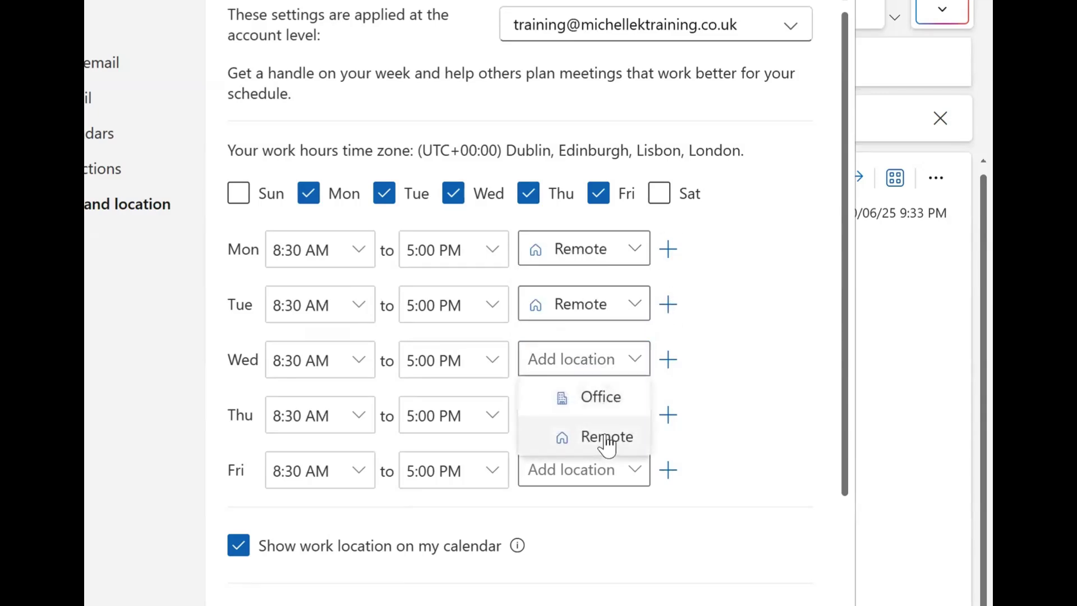
{"action": "left_click", "coordinate": [607, 441]}
{"action": "left_click", "coordinate": [611, 472]}
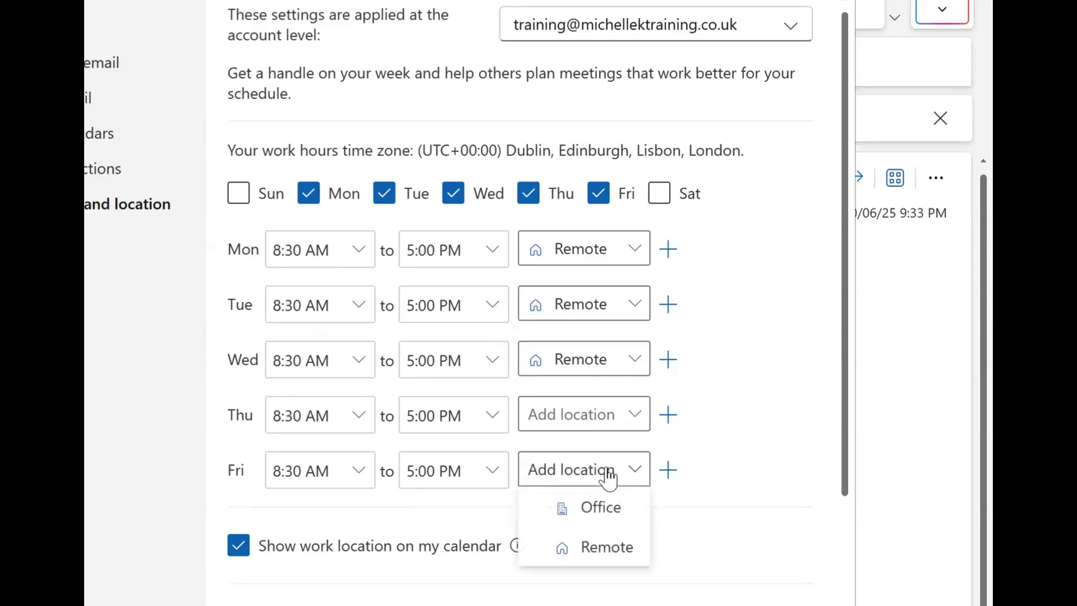
{"action": "left_click", "coordinate": [610, 547]}
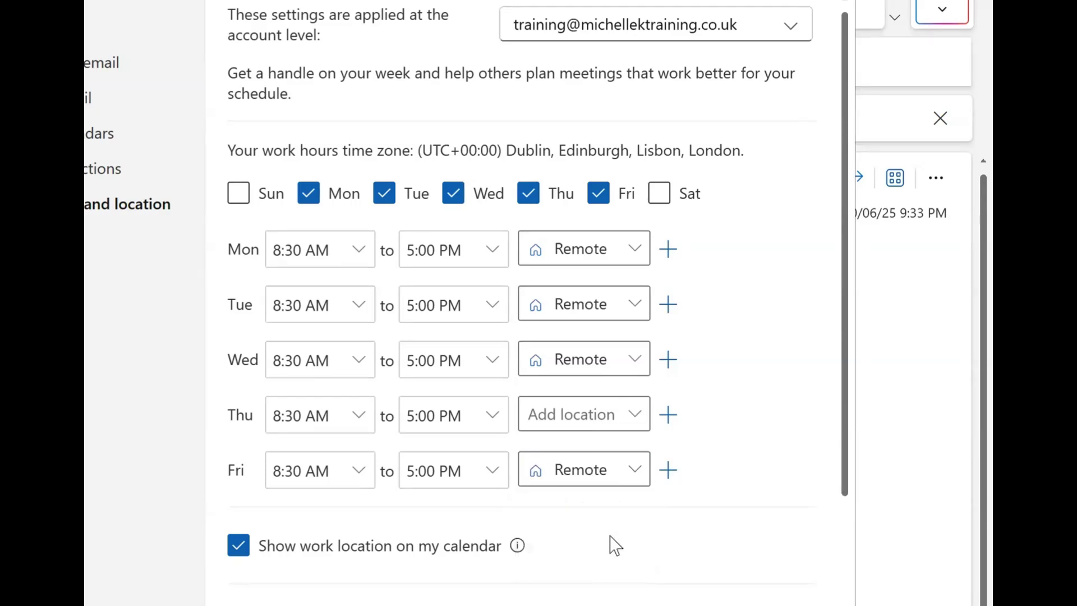
{"action": "left_click", "coordinate": [619, 422]}
{"action": "left_click", "coordinate": [610, 454]}
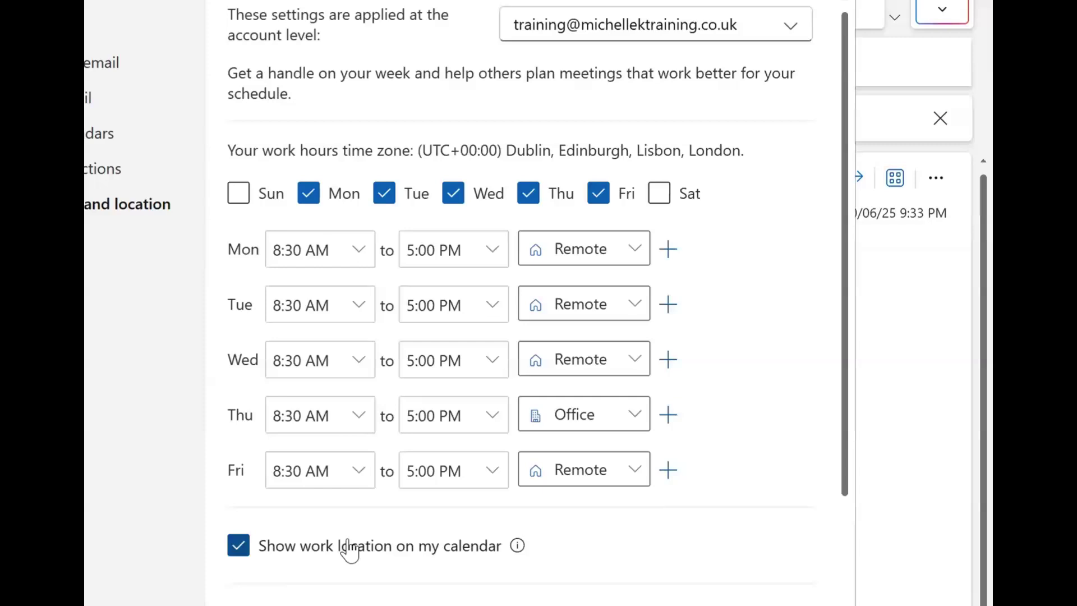
Set People in my organisation sharing to 'Can view general location (office or remote)'
{"action": "scroll", "coordinate": [409, 539], "scroll_direction": "down", "scroll_amount": 3}
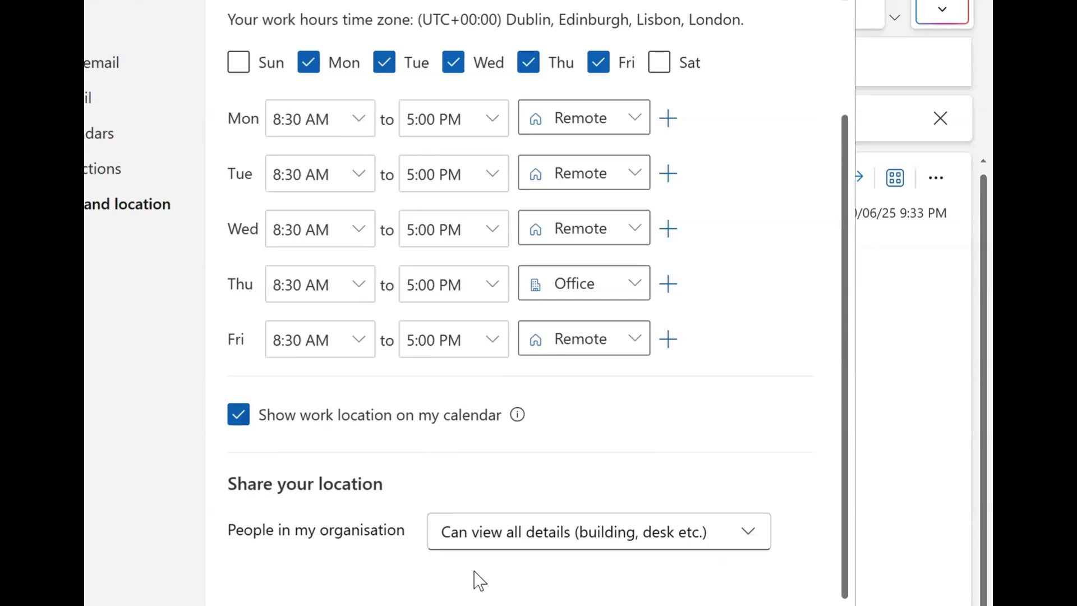
{"action": "left_click", "coordinate": [698, 541]}
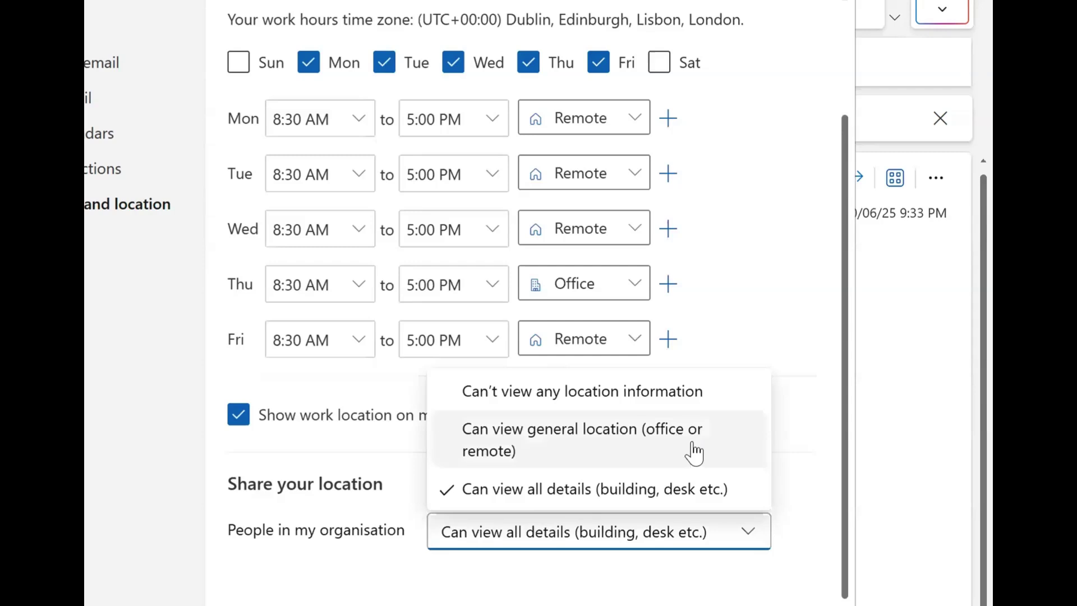
{"action": "left_click", "coordinate": [637, 449]}
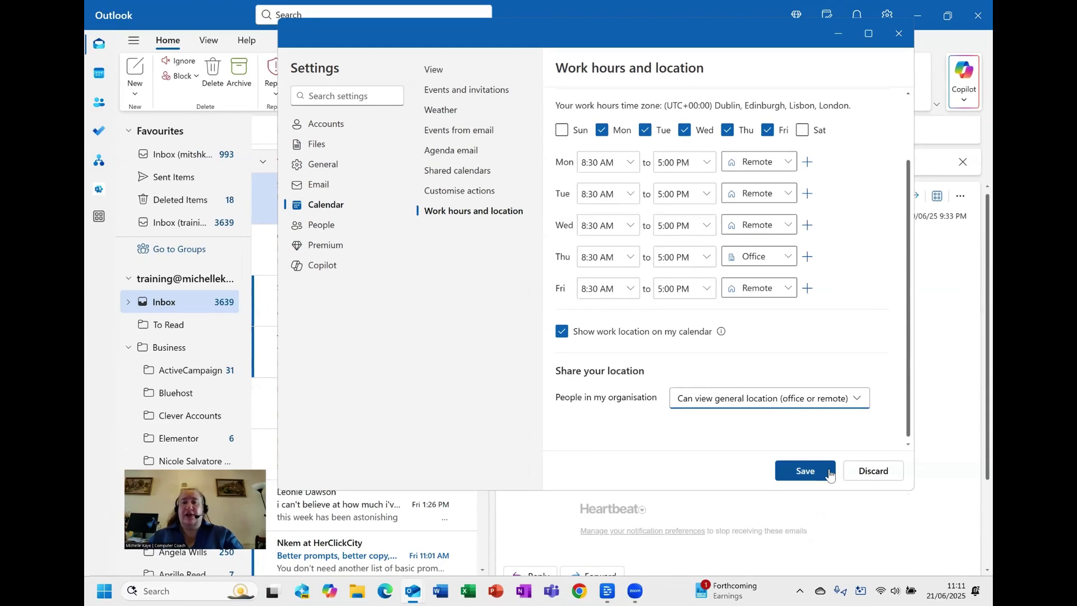
Save the work hours settings, close Settings, and switch to the Calendar with Ctrl+2
{"action": "left_click", "coordinate": [831, 473]}
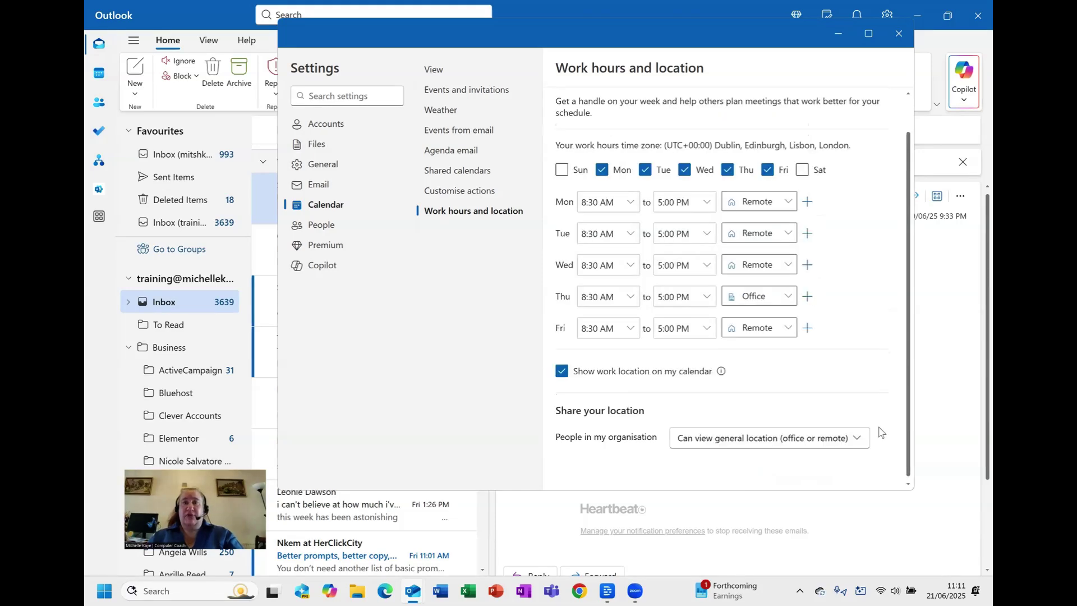
{"action": "left_click", "coordinate": [900, 34]}
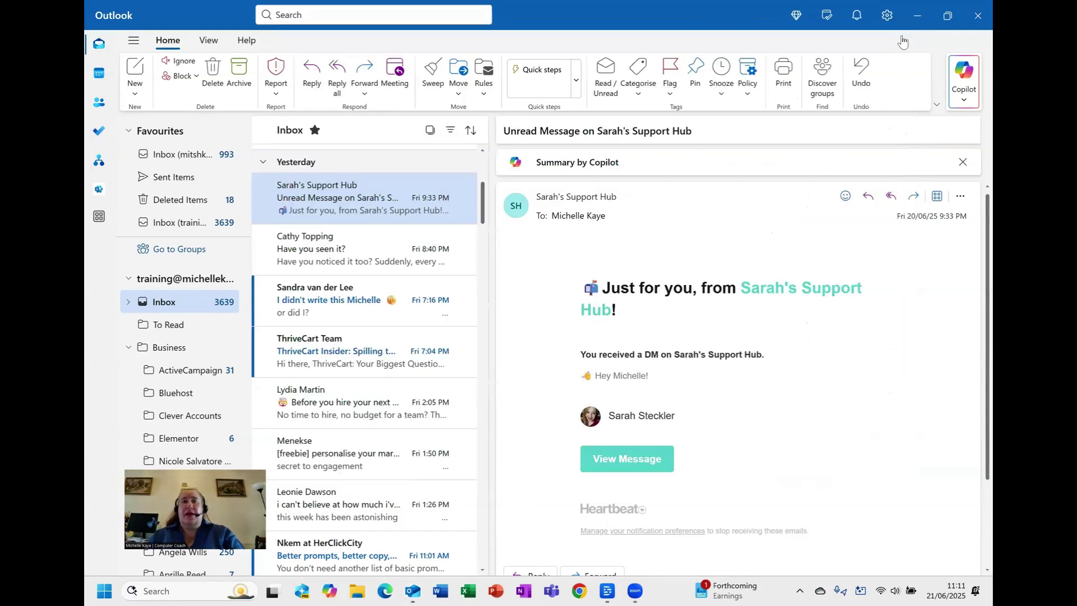
{"action": "key", "text": "ctrl+2"}
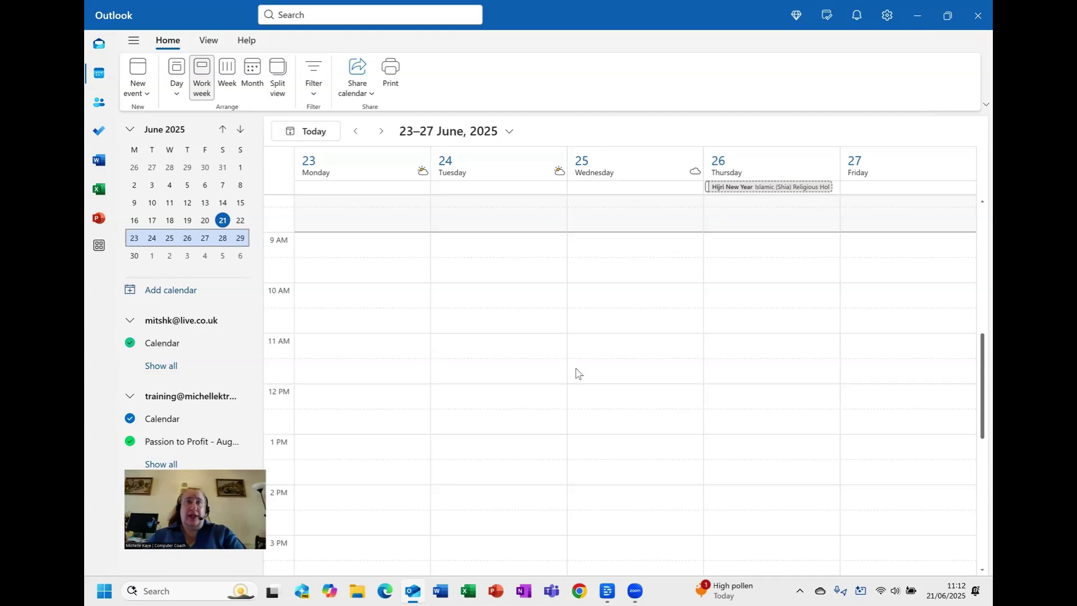